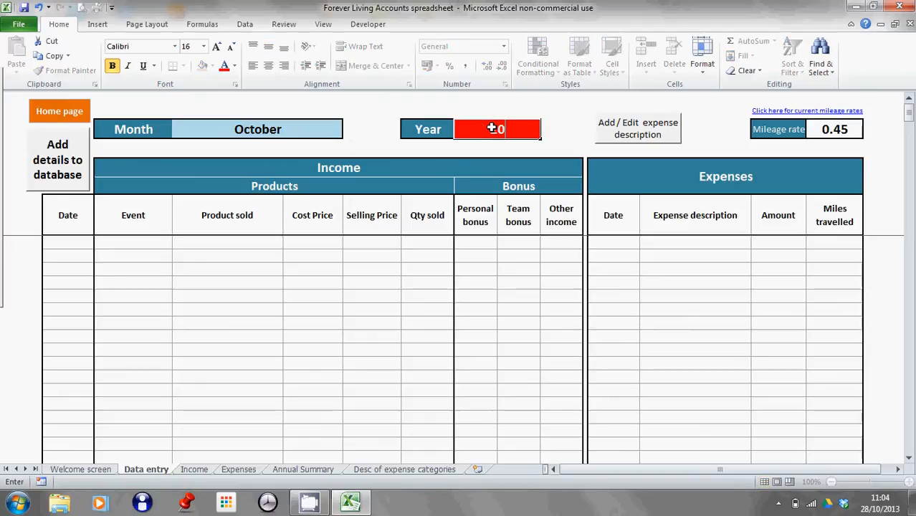
Complete the year as 2013, and enter date 5 and event Pamper party in the first income row.
click(376, 251)
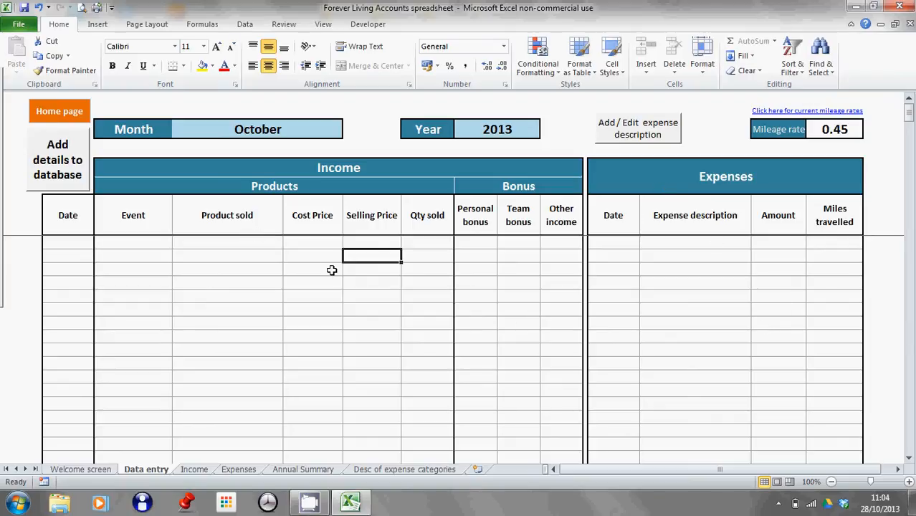
click(80, 243)
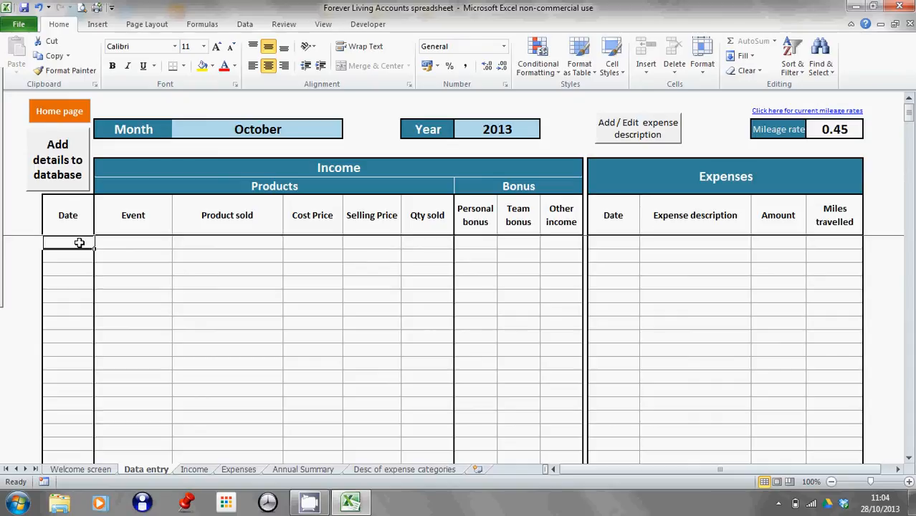
text(5)
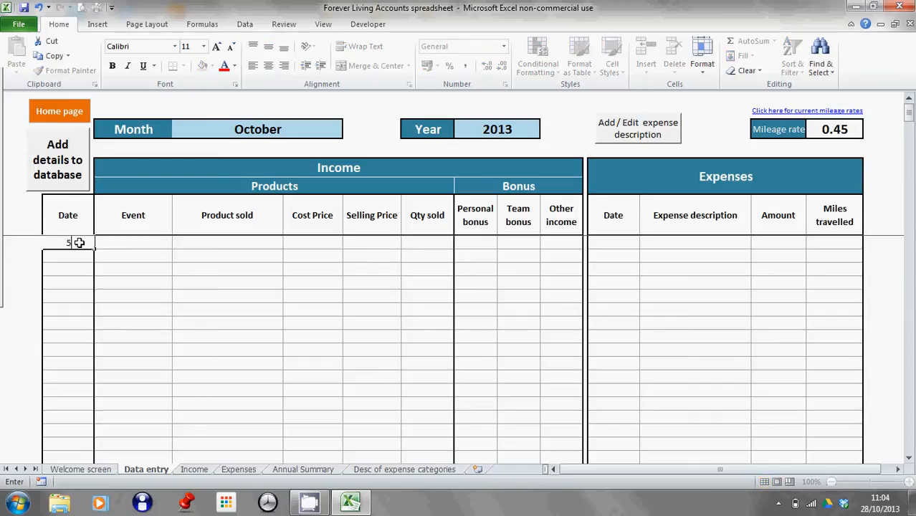
click(117, 245)
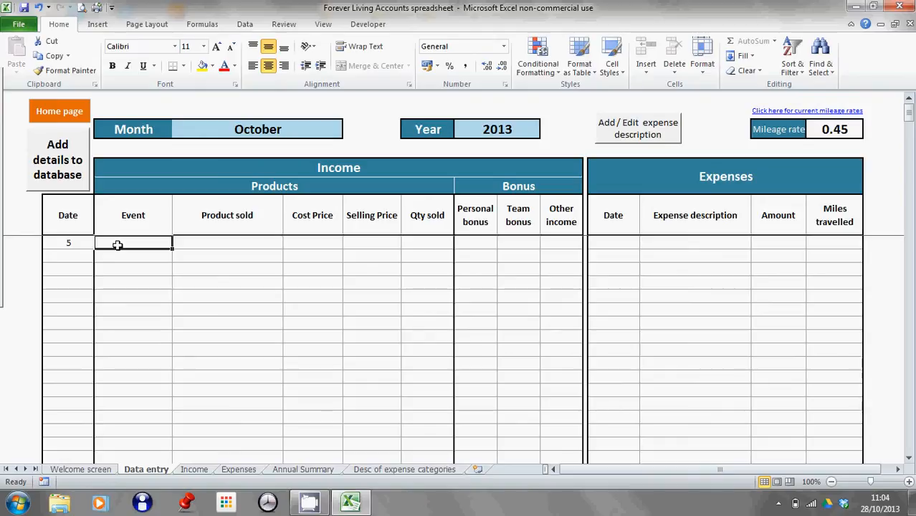
text(Pam)
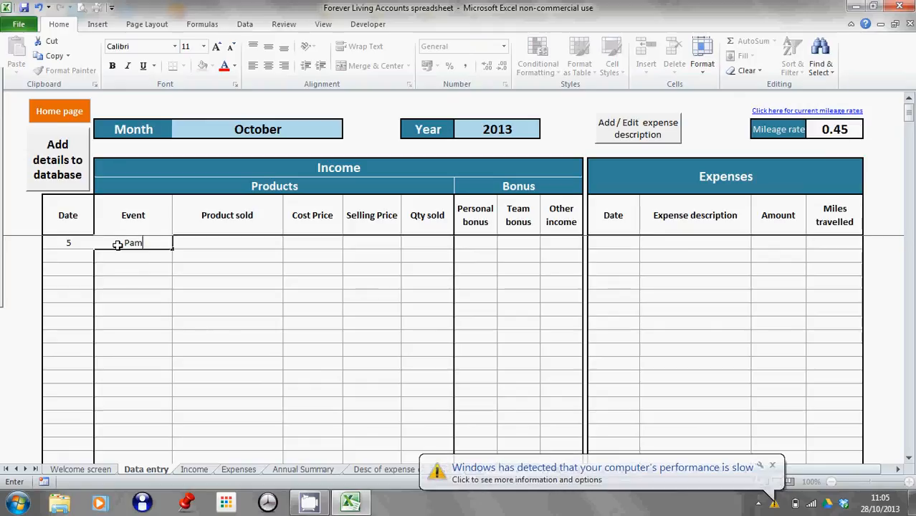
text(per party)
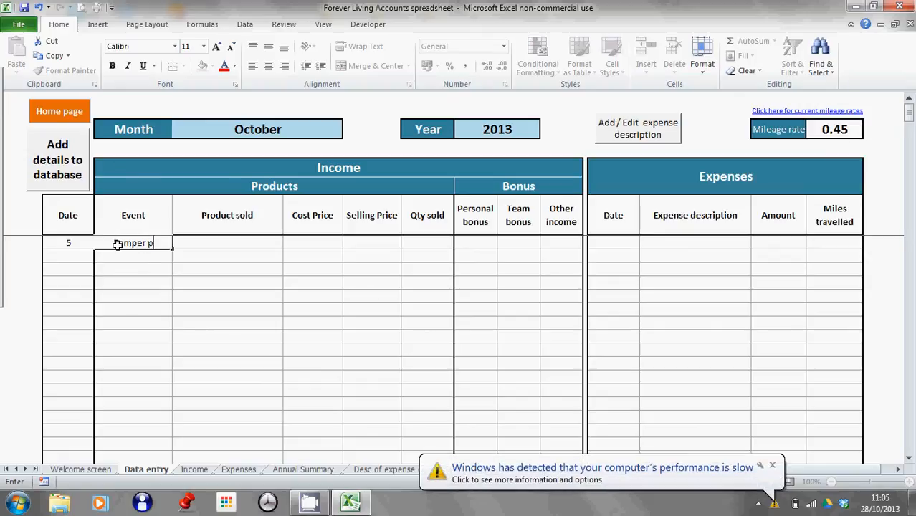
Fill in the first income row with product Clean 9, cost price 84, selling price 119 and quantity sold 1.
click(205, 244)
text(Clean 9)
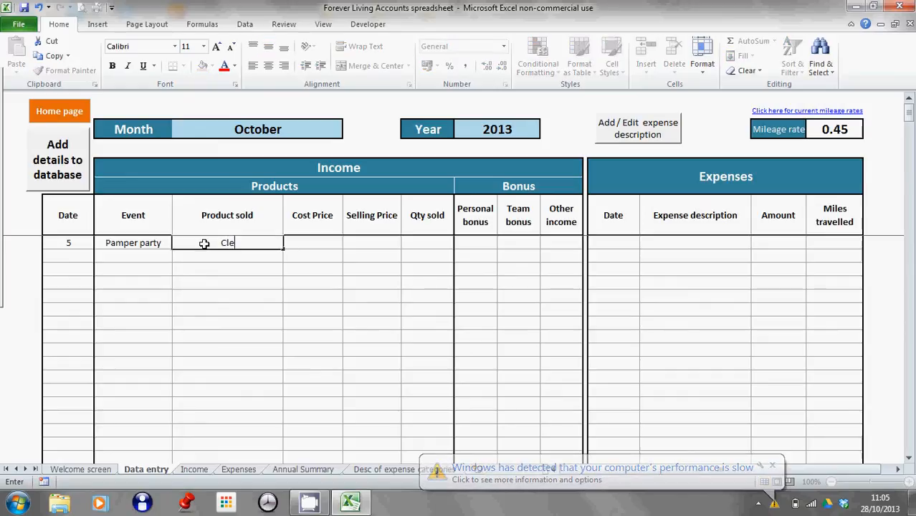
click(328, 242)
text(84)
click(371, 242)
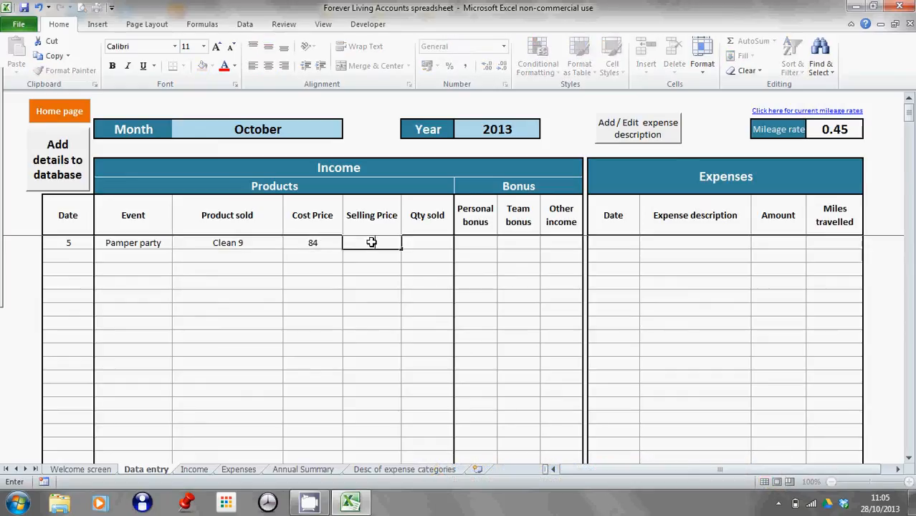
text(119)
click(423, 241)
text(1)
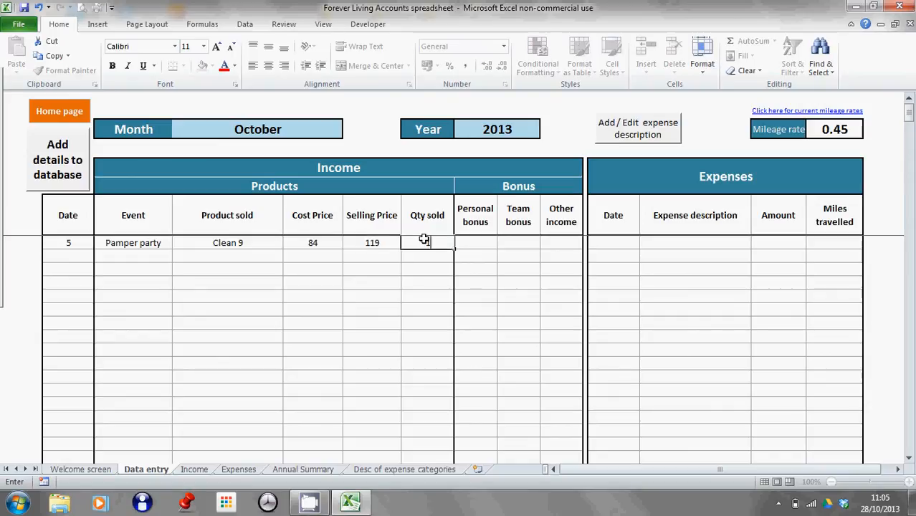
Start the second income row with date 5, event Pamper party and product Aloe lips.
click(85, 257)
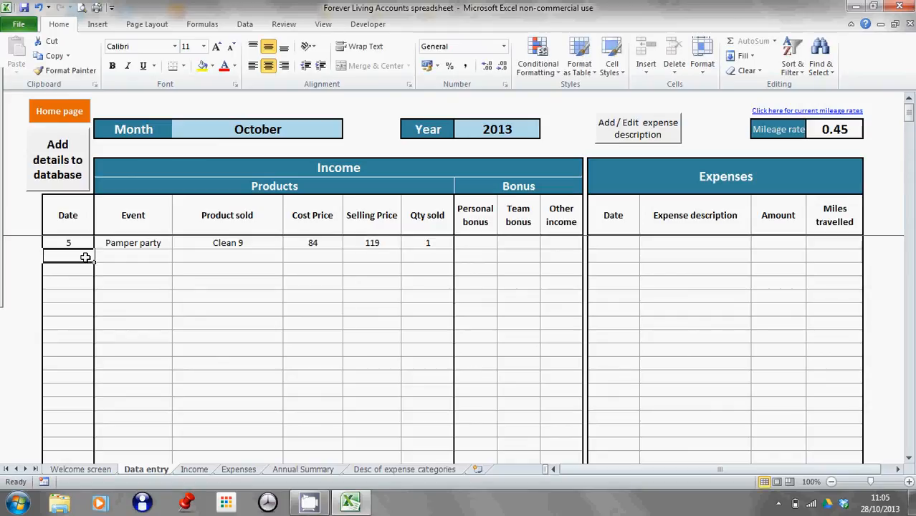
text(5)
key(Tab)
text(P)
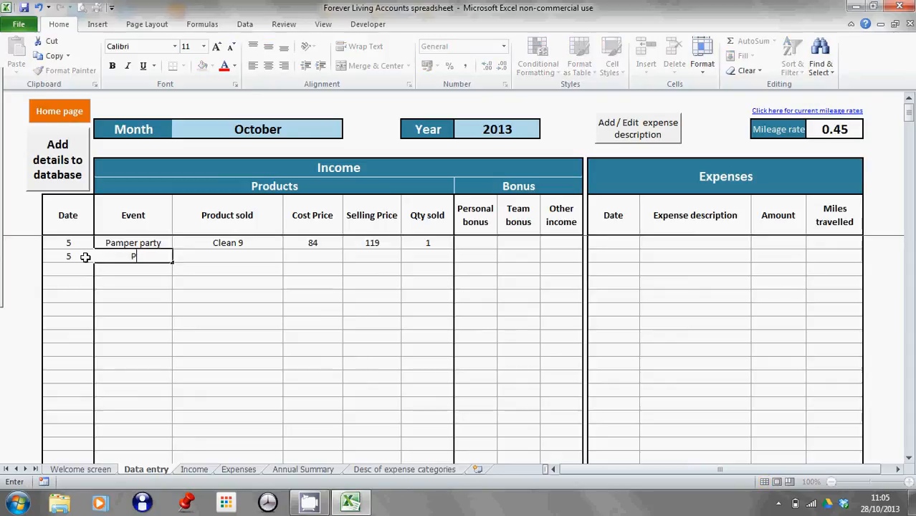
click(233, 258)
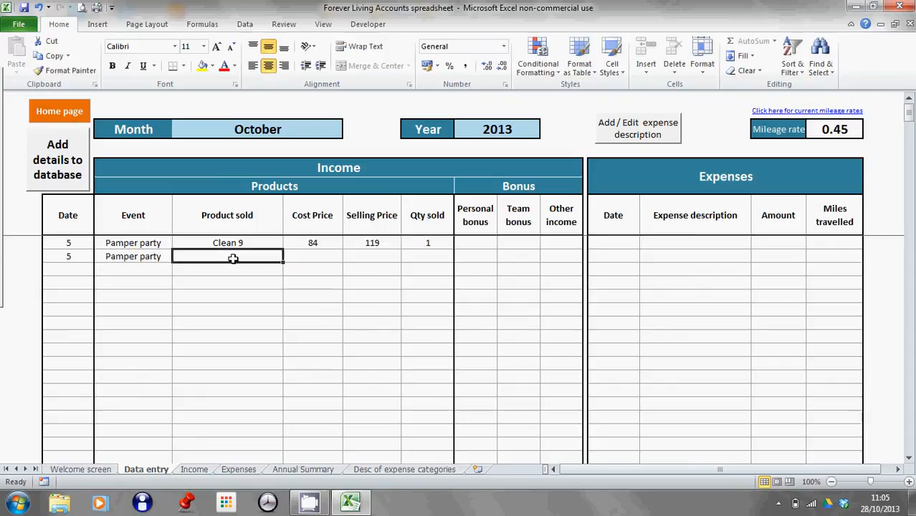
text(Aloe)
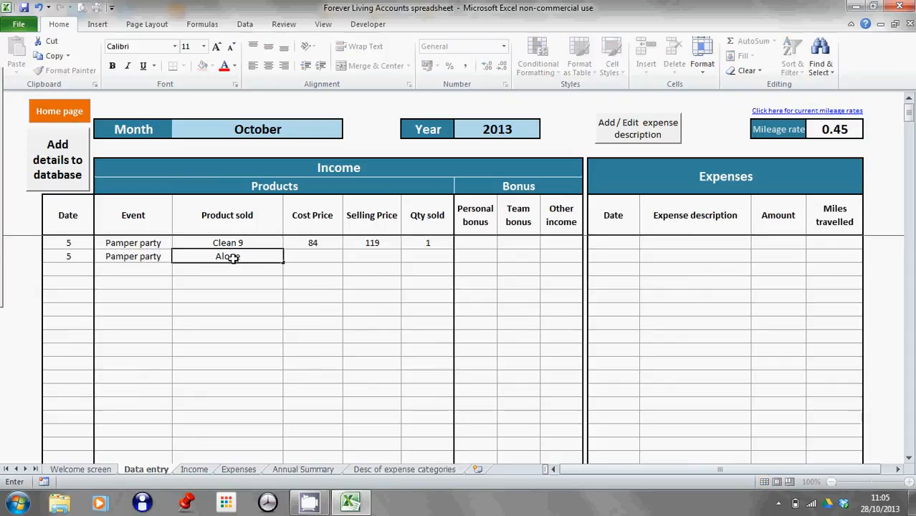
key(BackSpace)
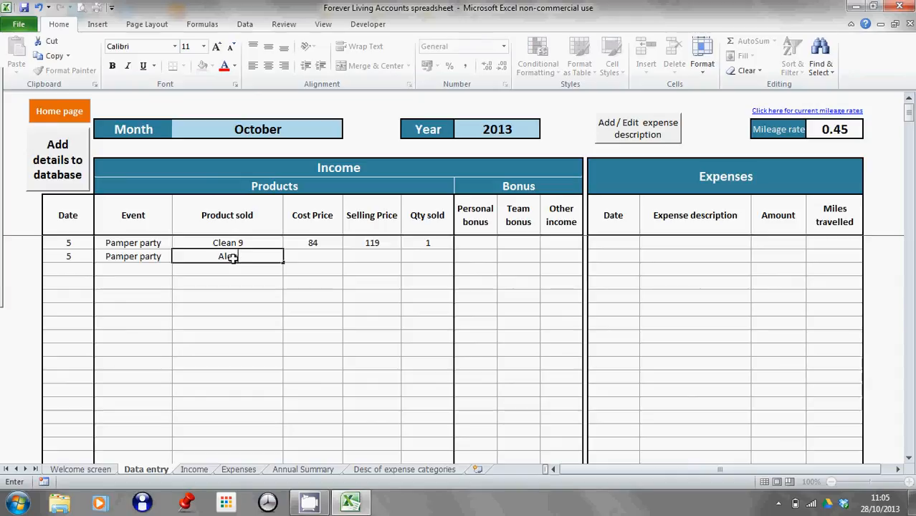
text(oe lips)
Enter cost price 2, selling price 3 and quantity sold 5 for Aloe lips.
click(299, 257)
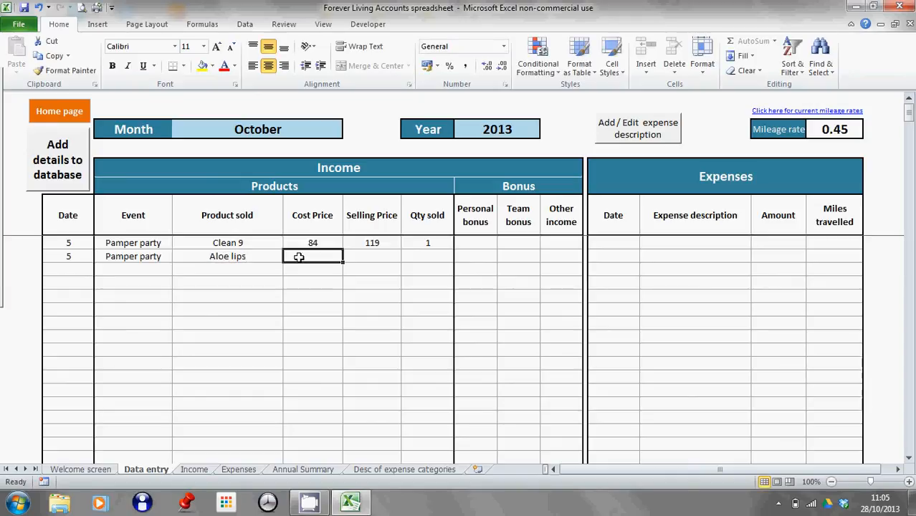
text(2)
key(Tab)
text(3)
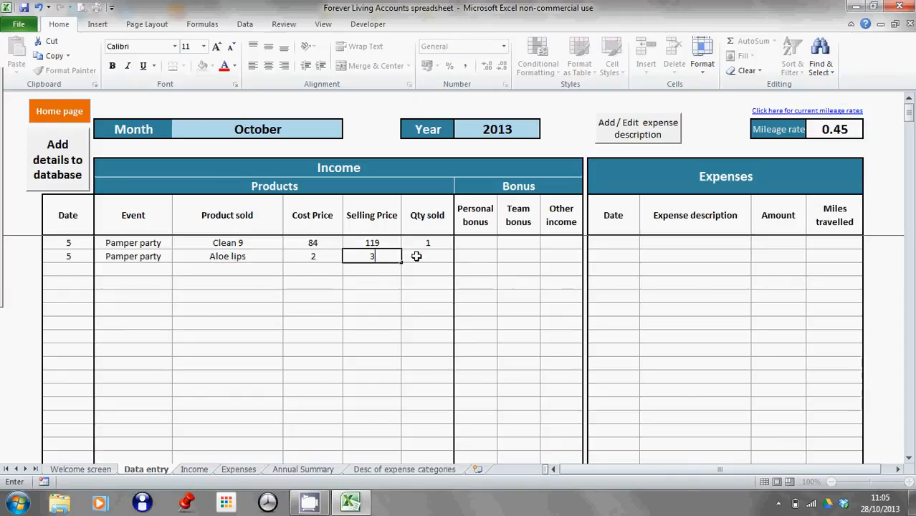
click(417, 255)
text(5)
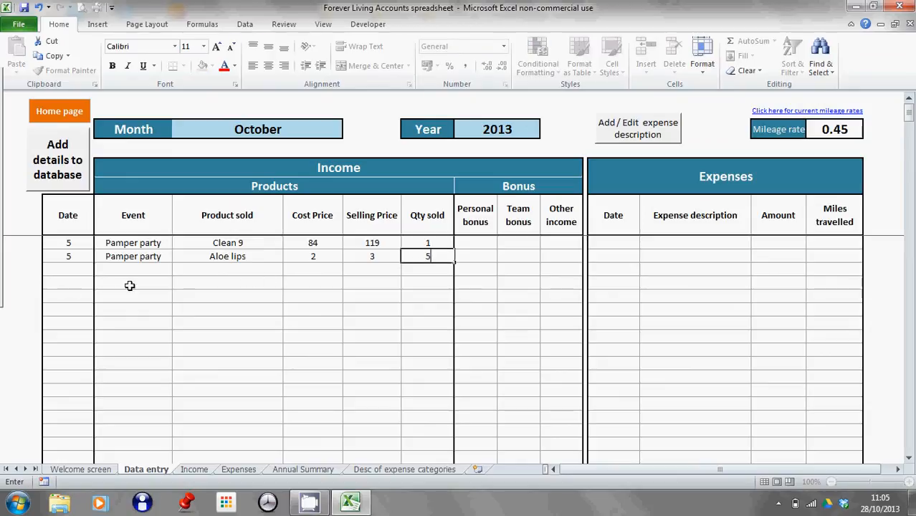
Record a personal bonus of 50 dated 12 in the third income row.
click(62, 269)
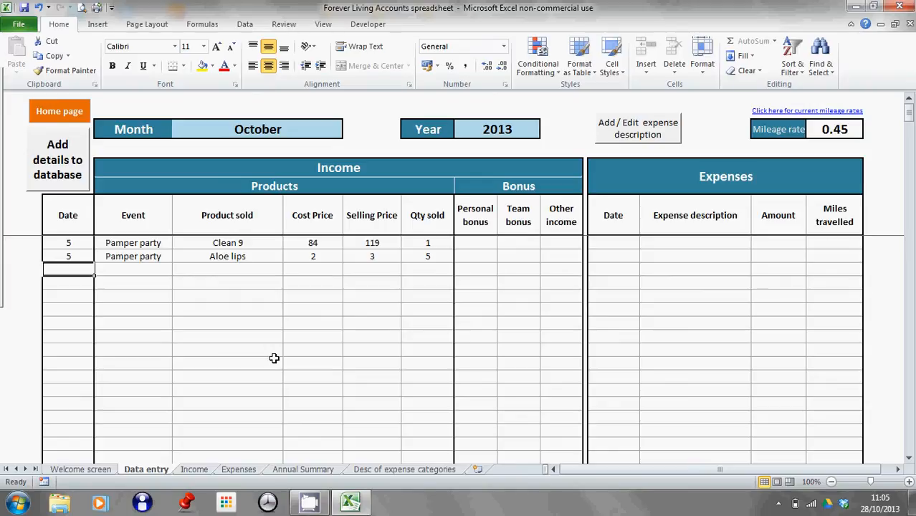
text(12)
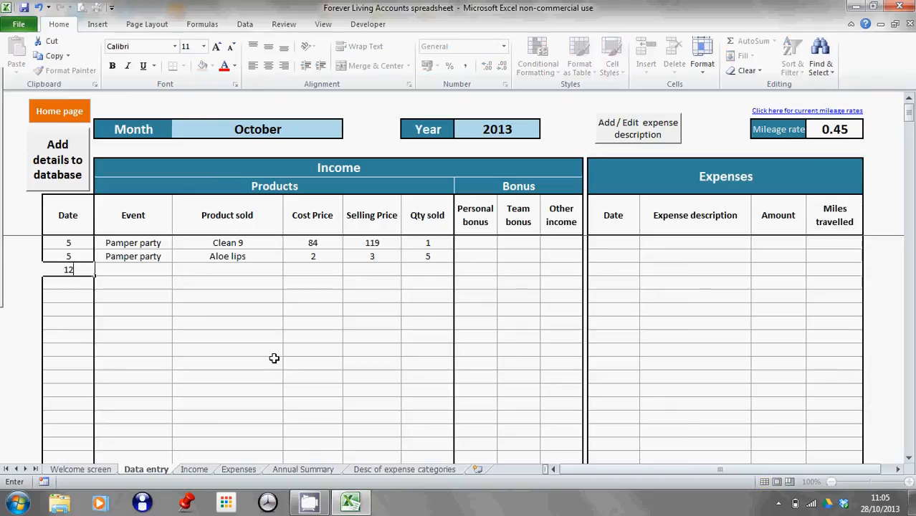
click(475, 271)
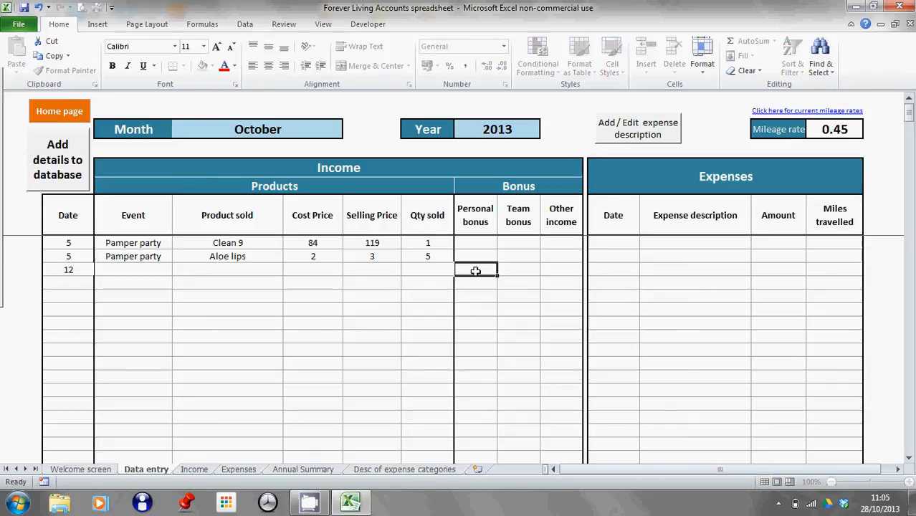
text(1)
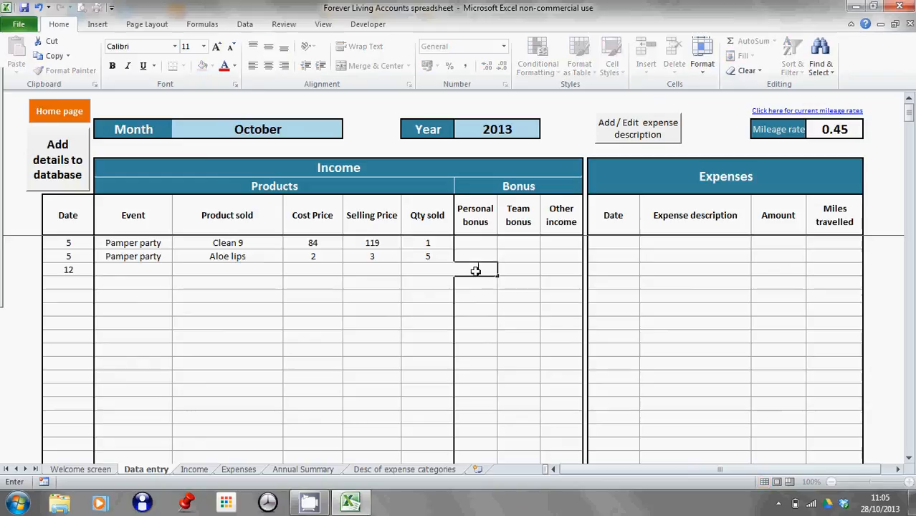
text(0)
Record a team bonus of 250 dated 18 in the fourth income row.
click(88, 283)
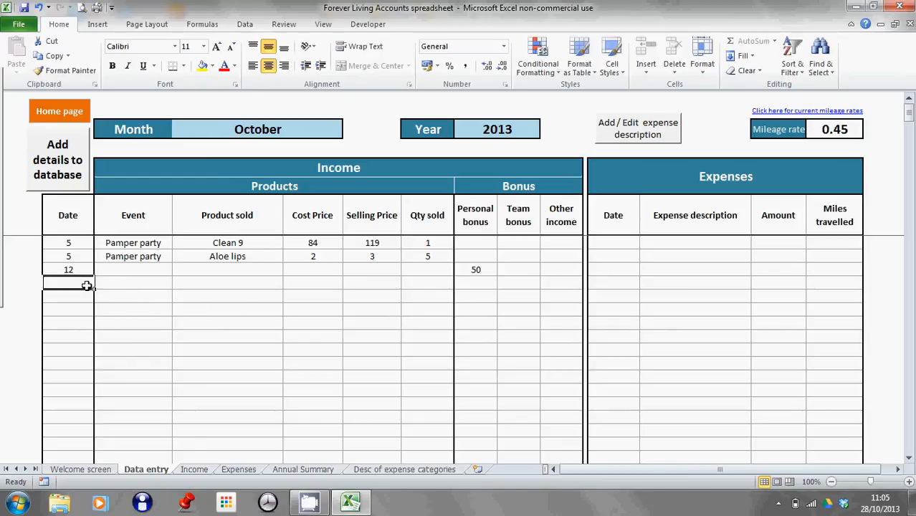
text(18)
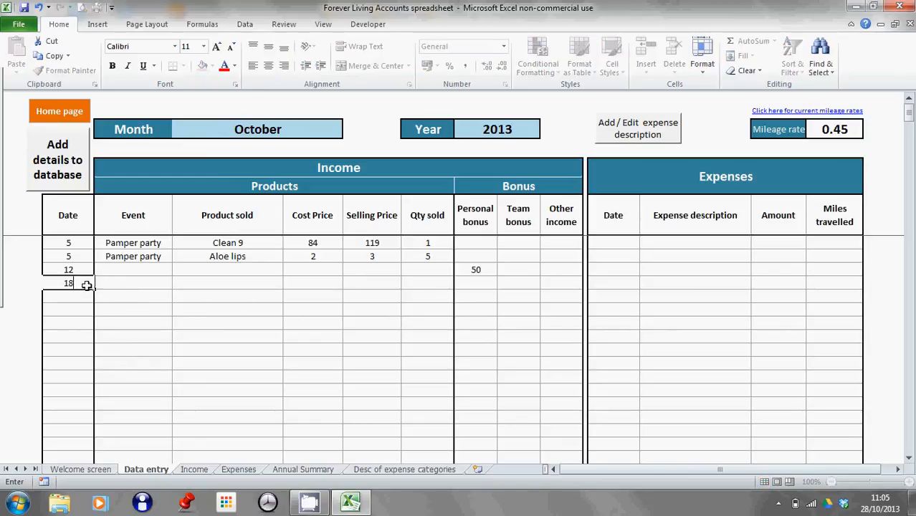
click(518, 285)
text(250)
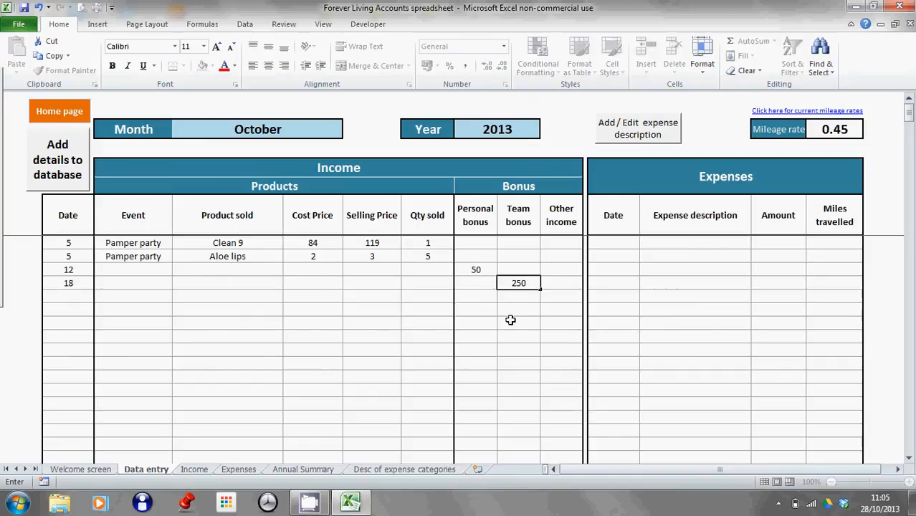
click(510, 320)
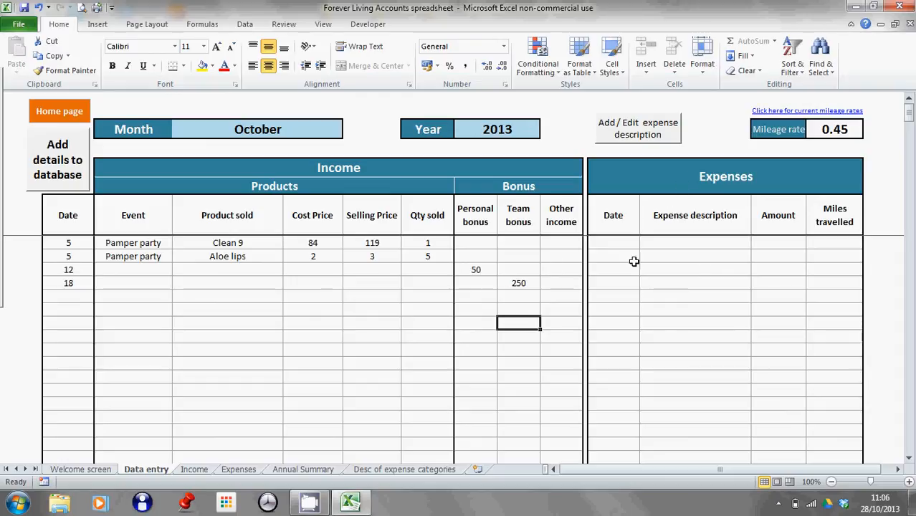
Enter date 5 in the first expense row and look through the available expense descriptions without choosing one.
click(617, 246)
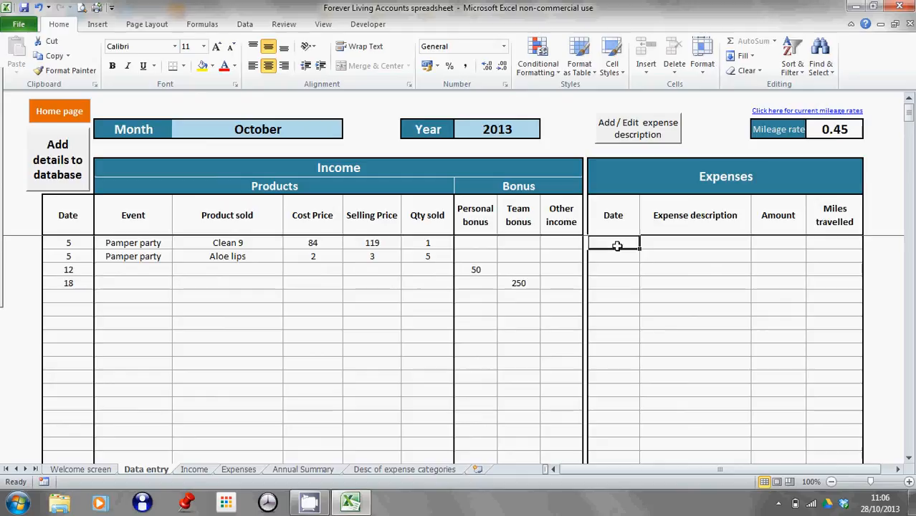
text(5)
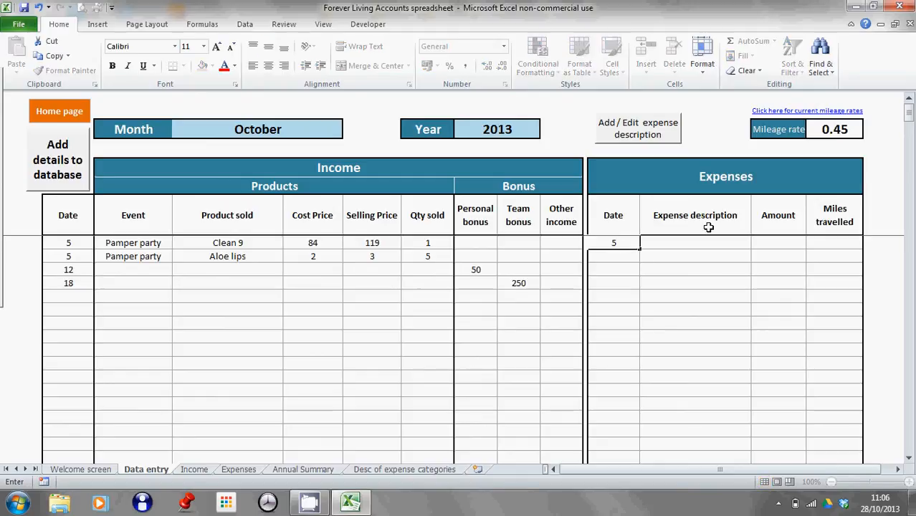
click(715, 243)
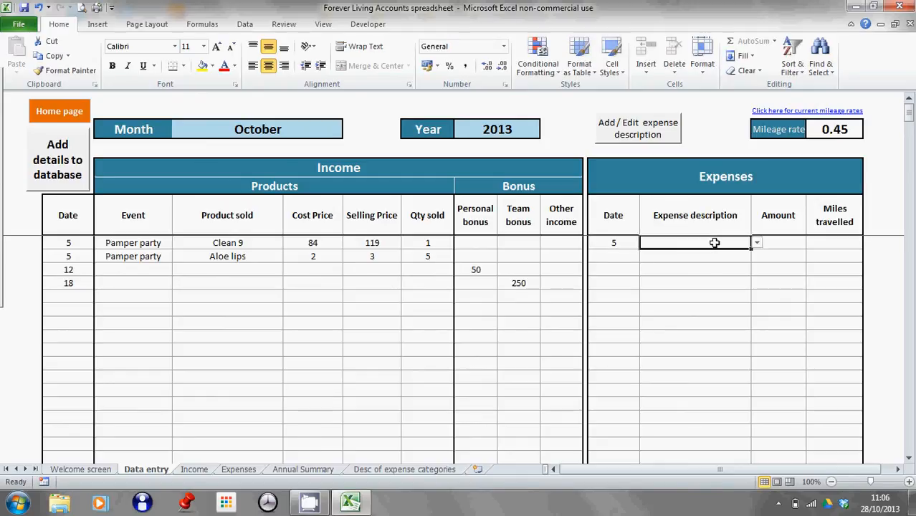
click(757, 244)
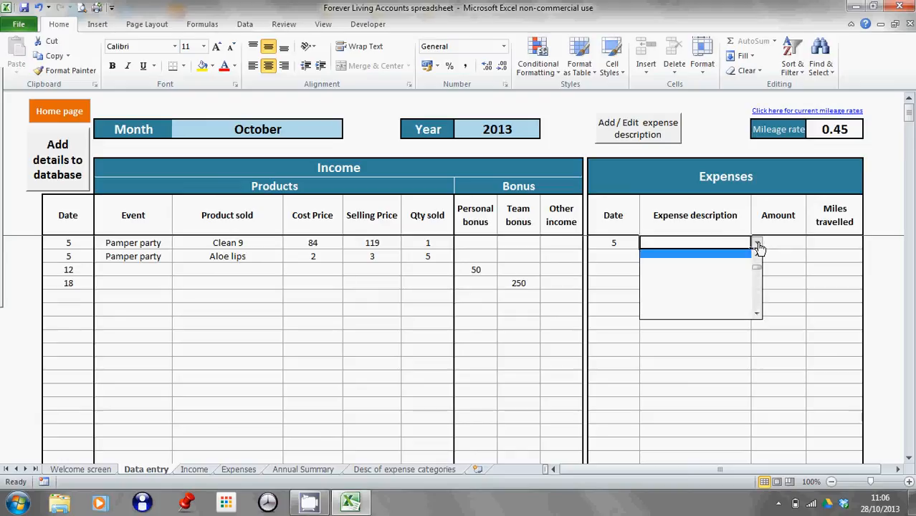
scroll(758, 258, up, 5)
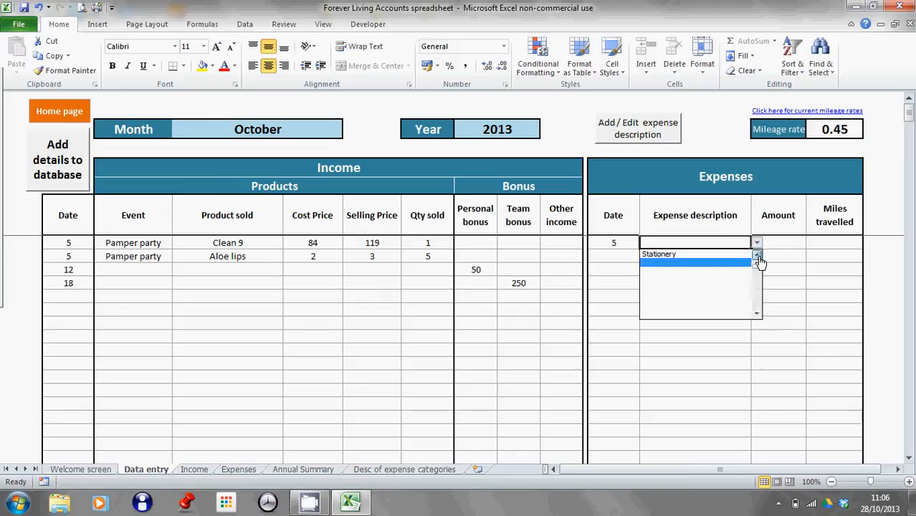
scroll(760, 262, up, 4)
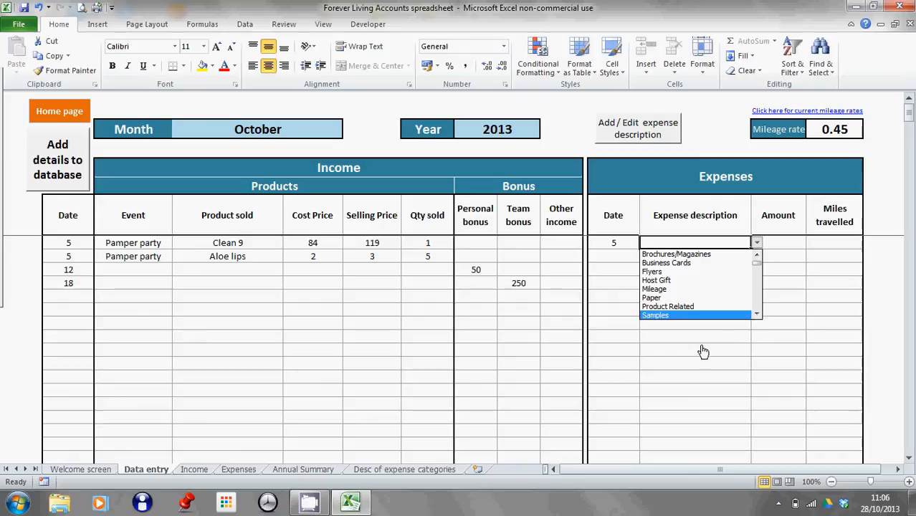
key(Escape)
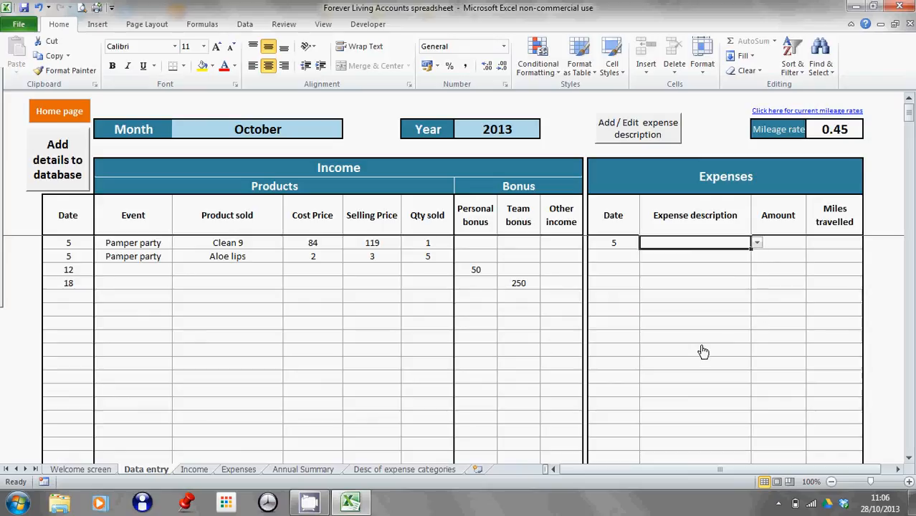
Open the editable expense description table and check the Stationery entry and its expense category.
click(656, 139)
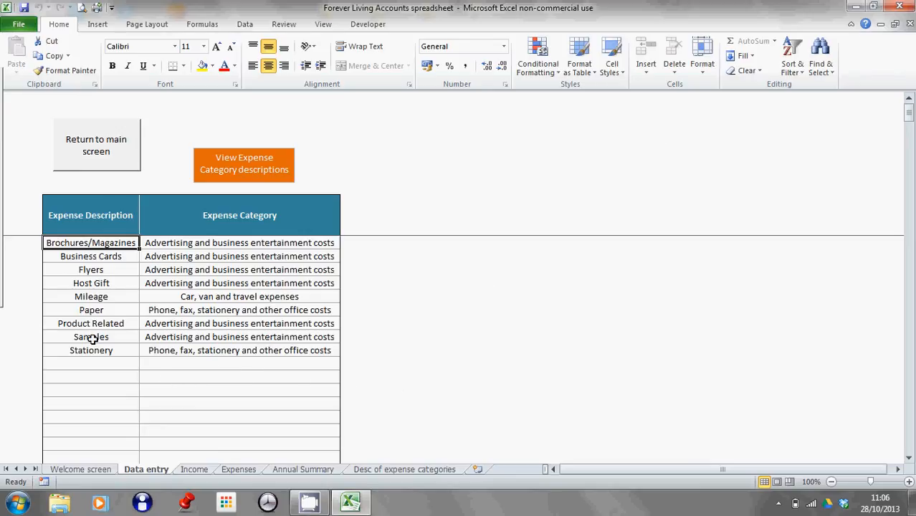
click(107, 352)
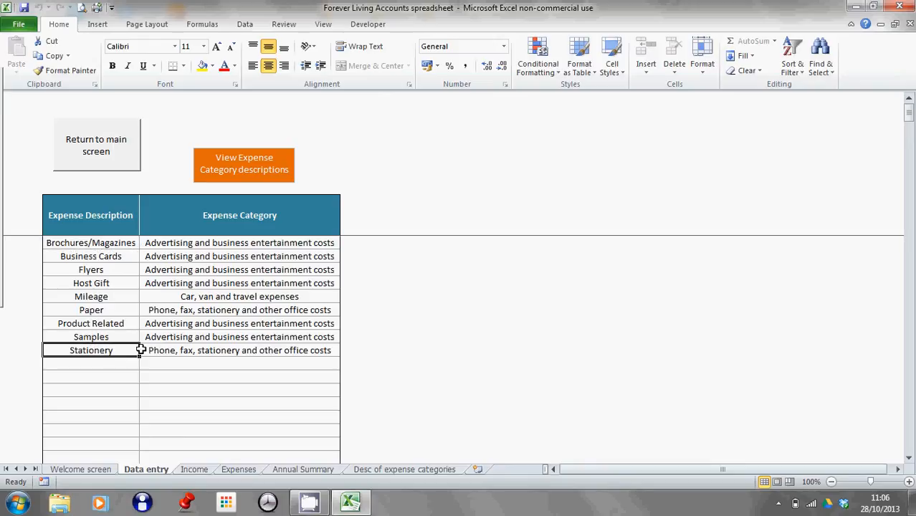
click(174, 354)
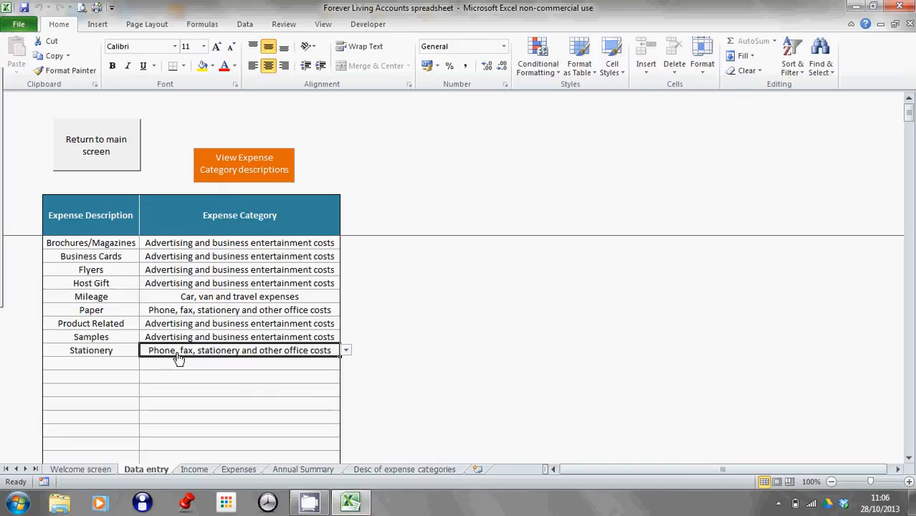
Review the expense categories available for Stationery and the expense category descriptions, and return to the main data entry screen.
click(346, 351)
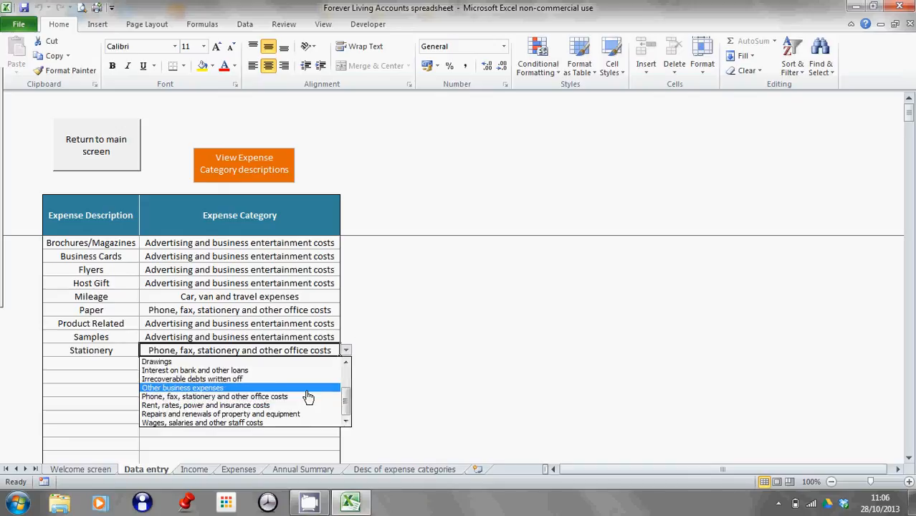
click(315, 445)
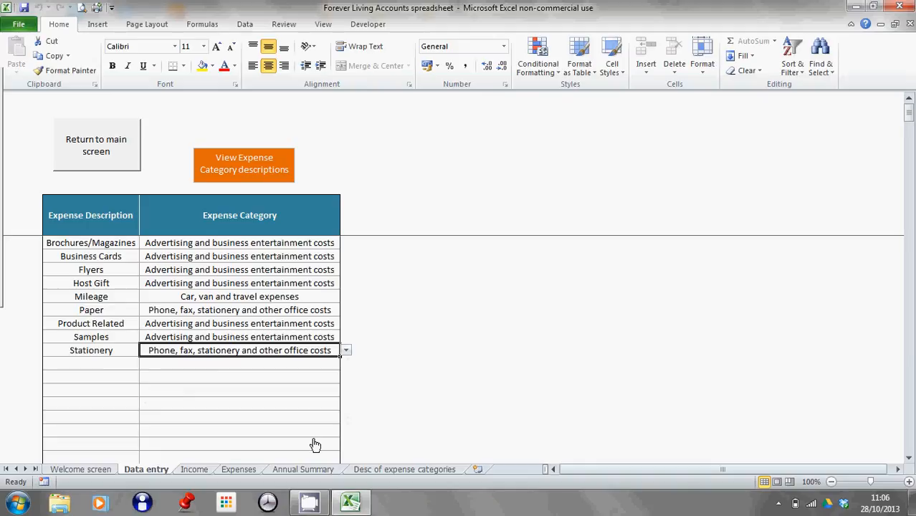
click(247, 171)
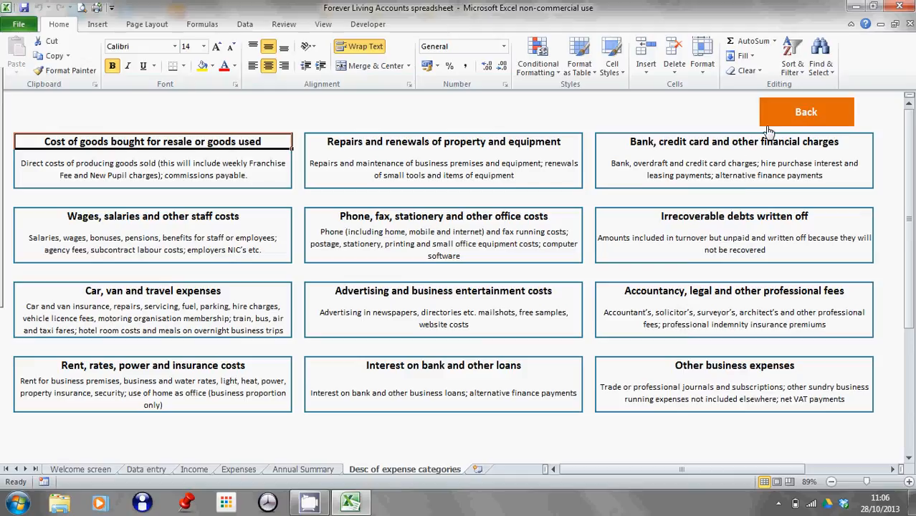
click(778, 122)
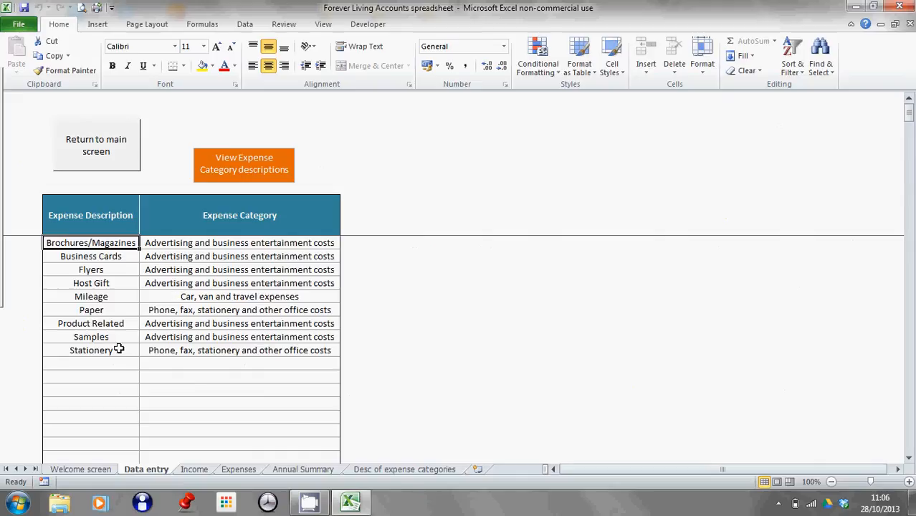
click(102, 146)
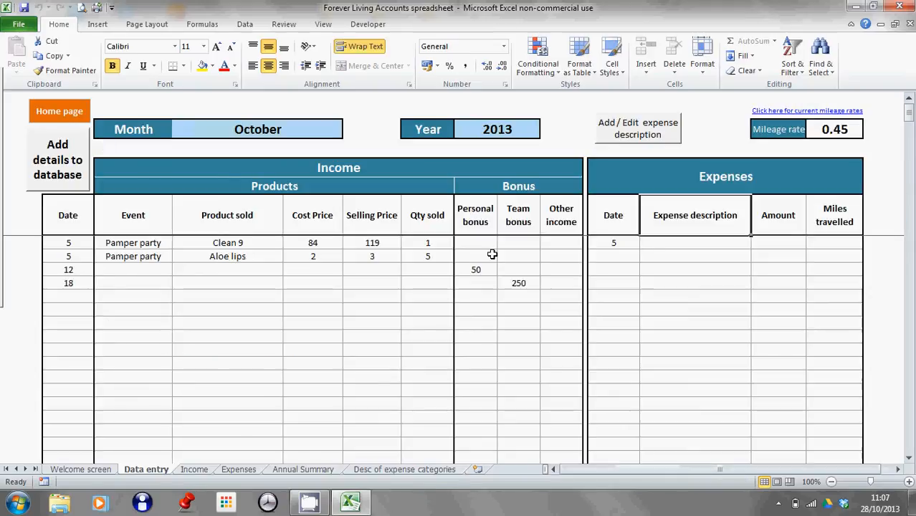
Choose Stationery as the expense description in the first expense row and enter an amount of 12.
click(692, 243)
click(757, 244)
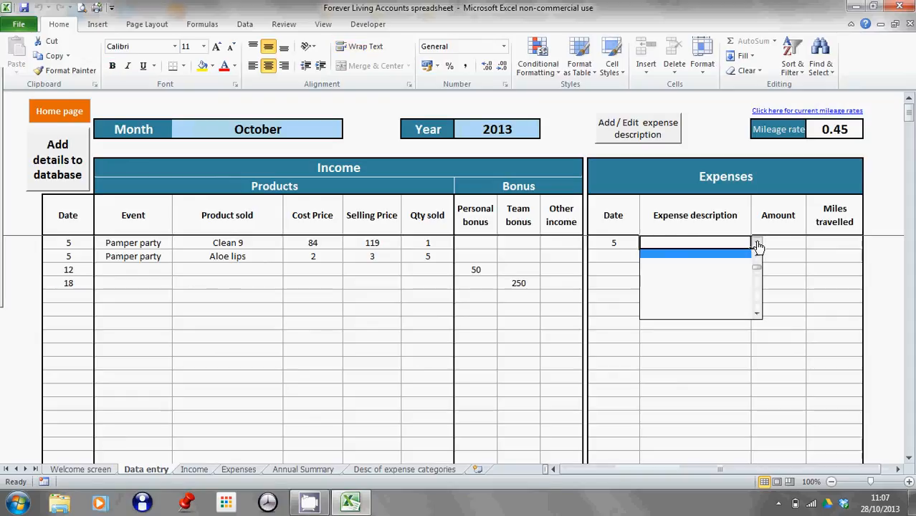
click(756, 256)
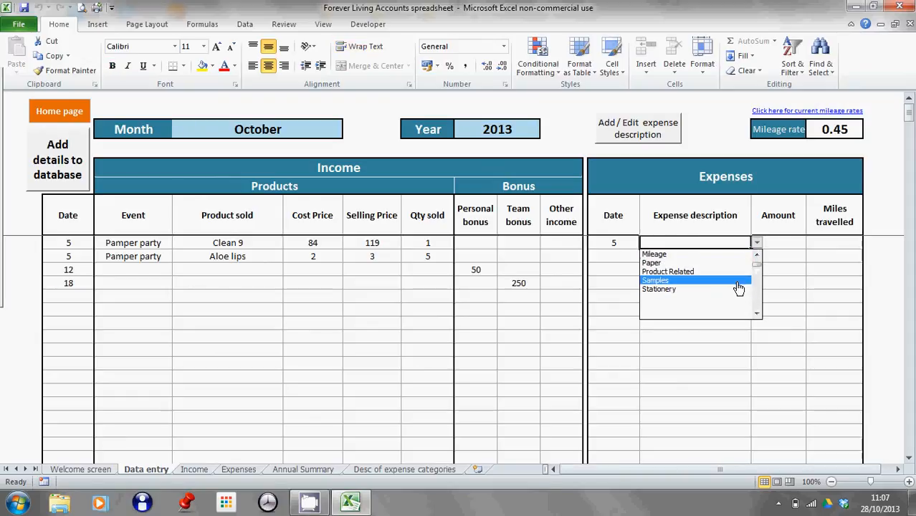
click(738, 290)
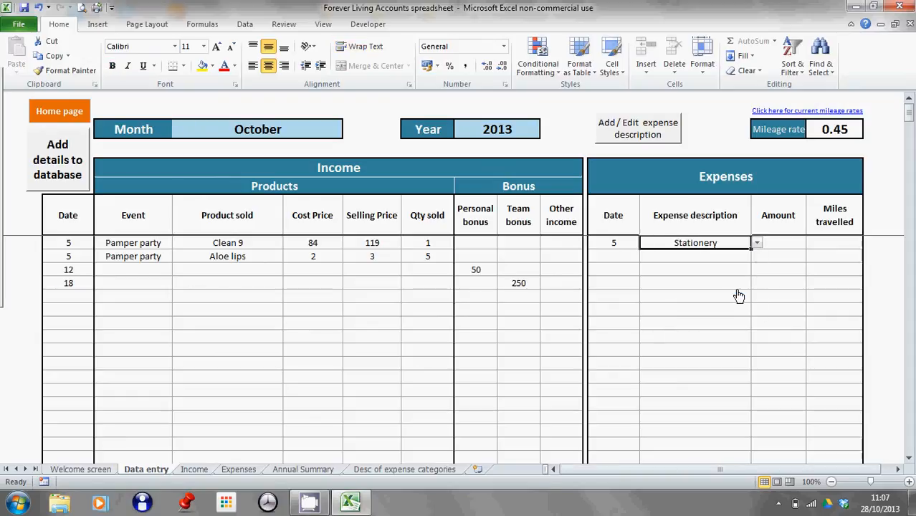
click(790, 242)
text(12)
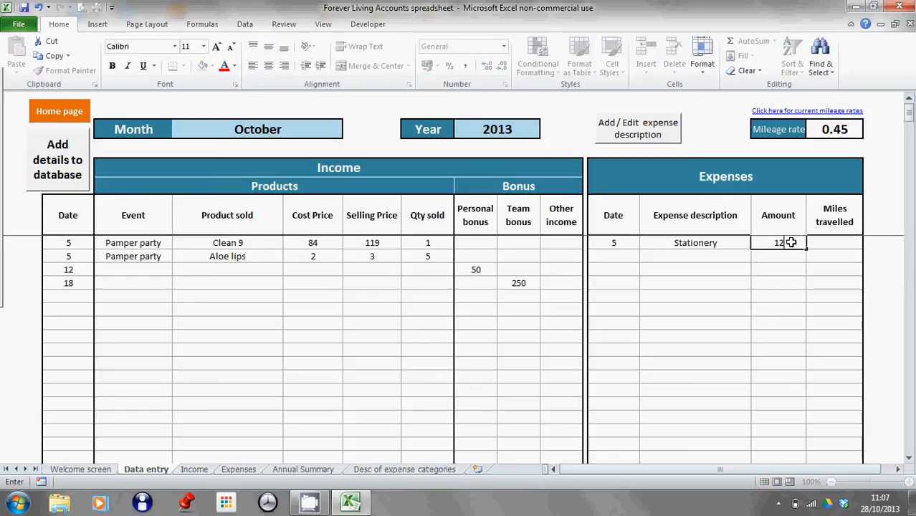
Record a Mileage expense dated 11 with 6 miles travelled in the second expense row.
click(615, 260)
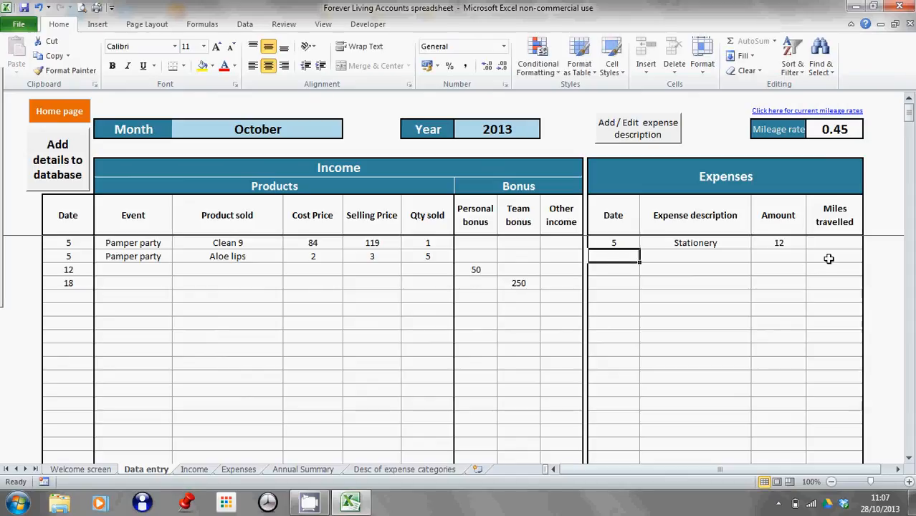
text(11)
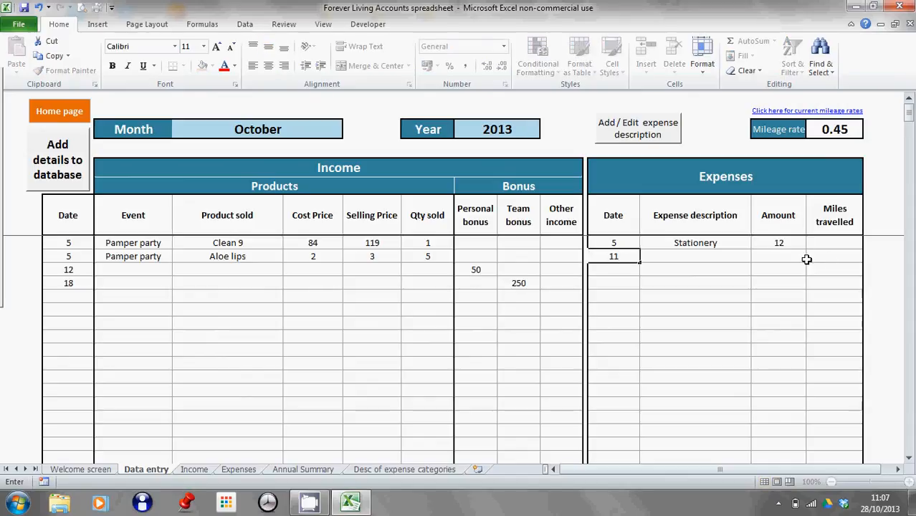
click(749, 258)
click(756, 257)
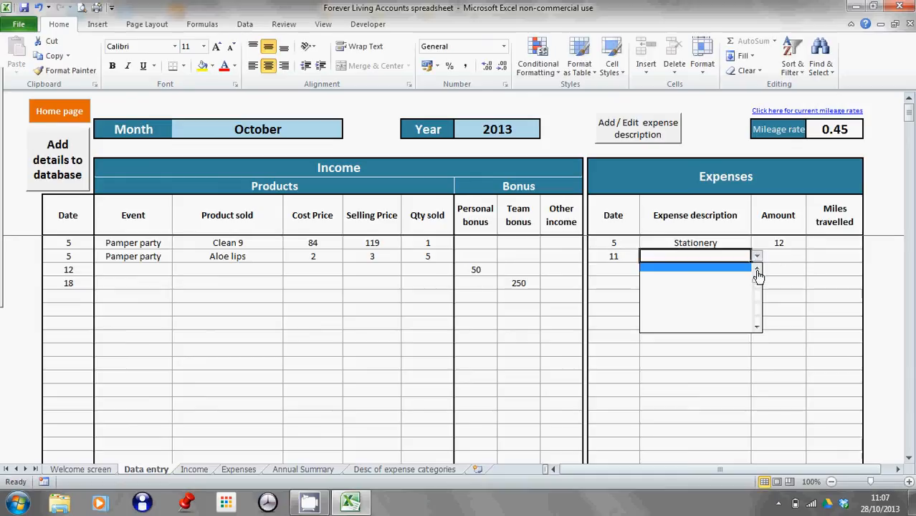
click(757, 271)
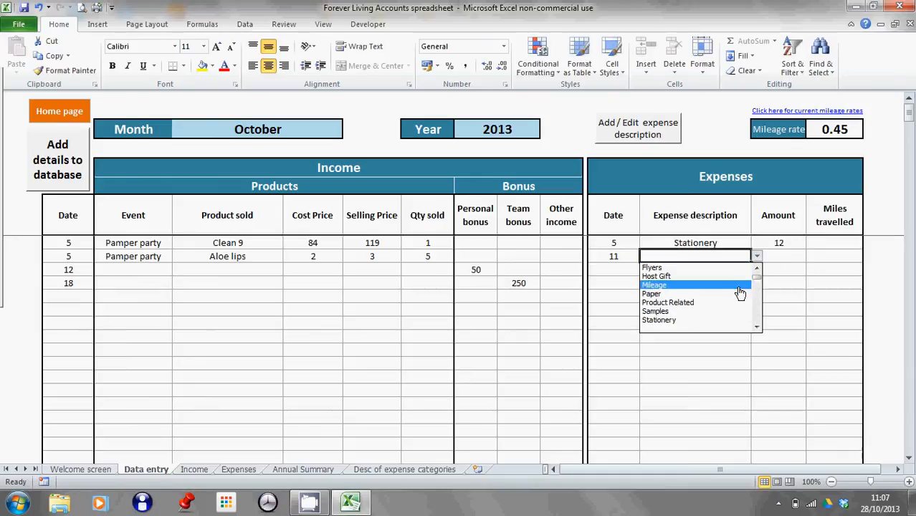
click(738, 287)
click(842, 255)
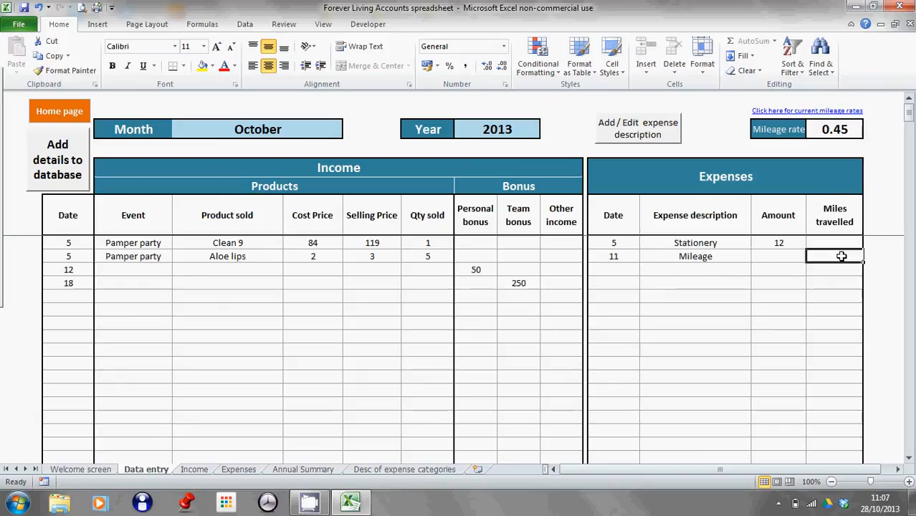
text(6)
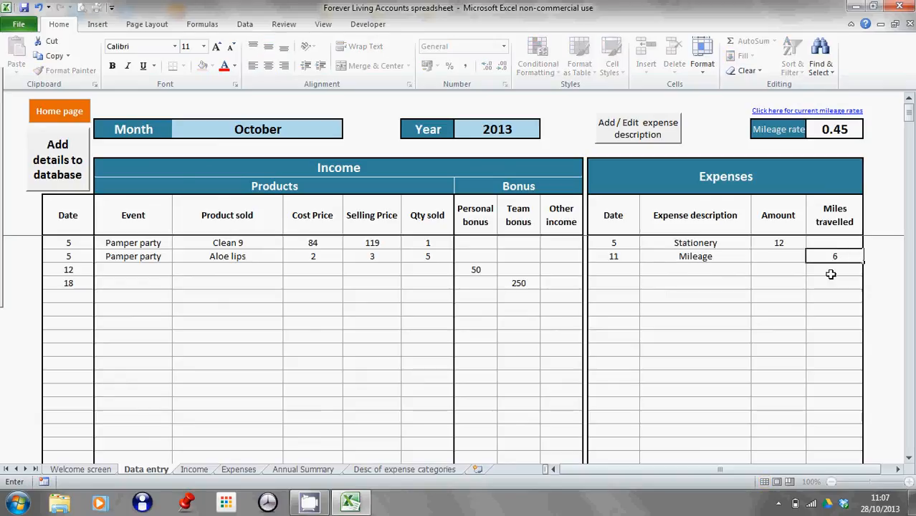
Commit the mileage entry and add the October 2013 income and expense details to the database.
click(796, 328)
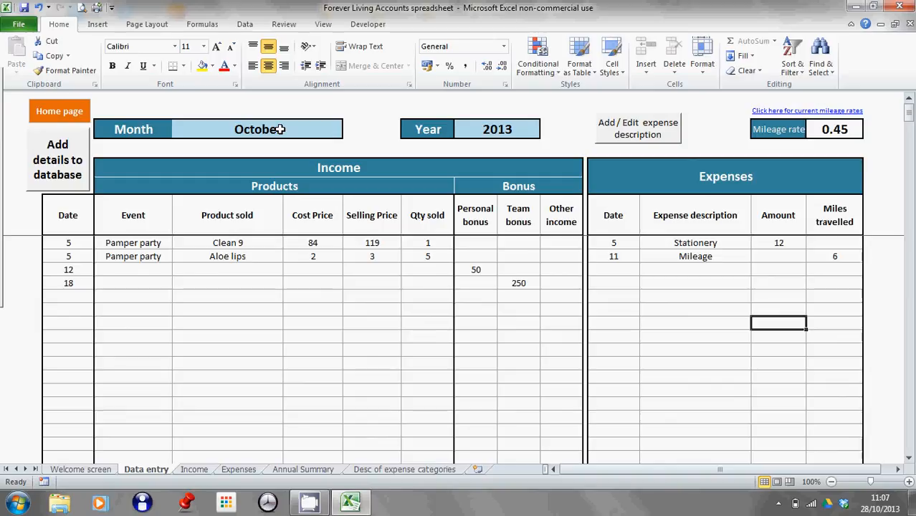
click(63, 184)
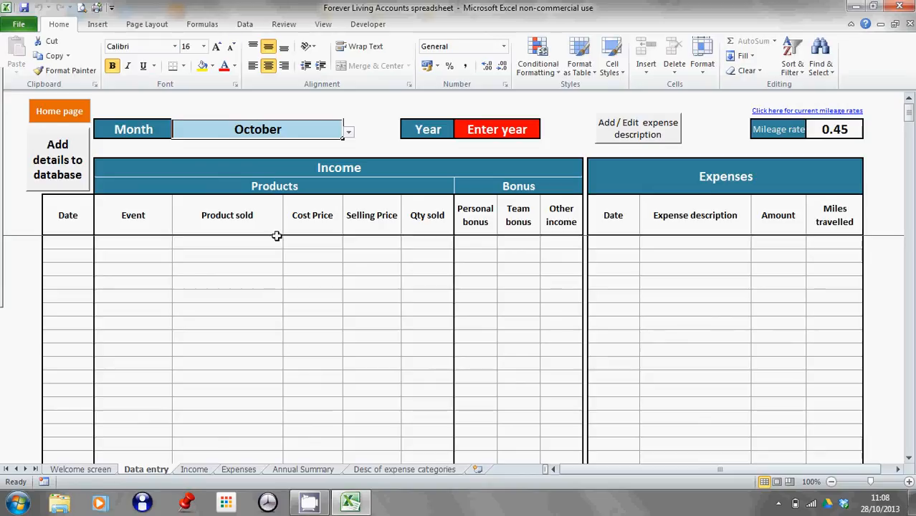
Check the added entries in the income database, and open the expenses database from the home page.
click(77, 116)
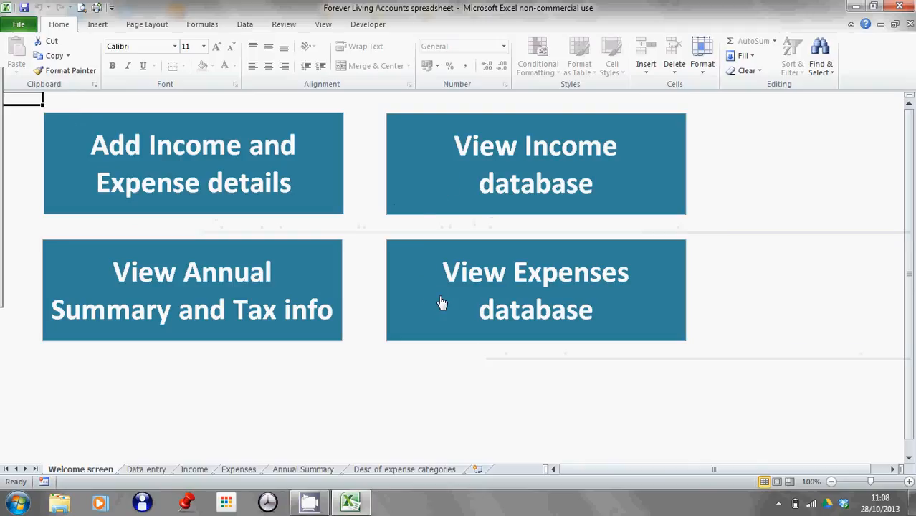
click(440, 159)
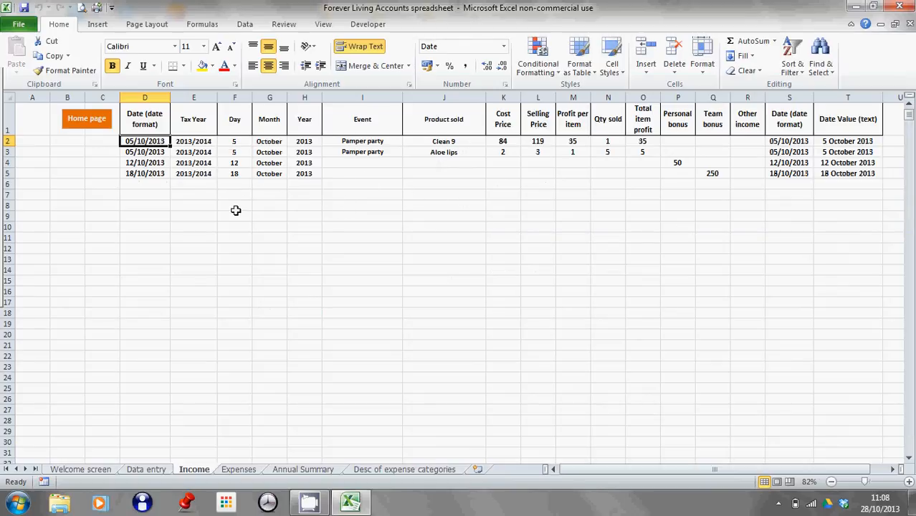
click(74, 122)
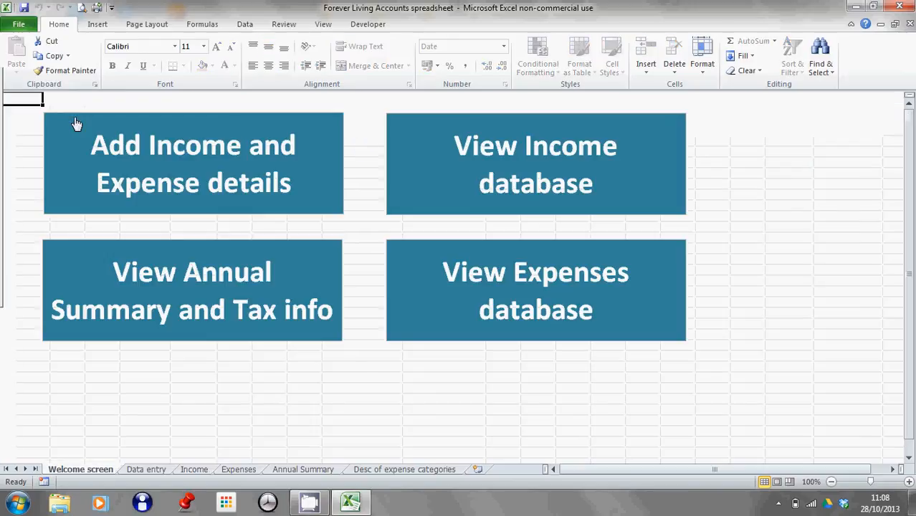
click(480, 308)
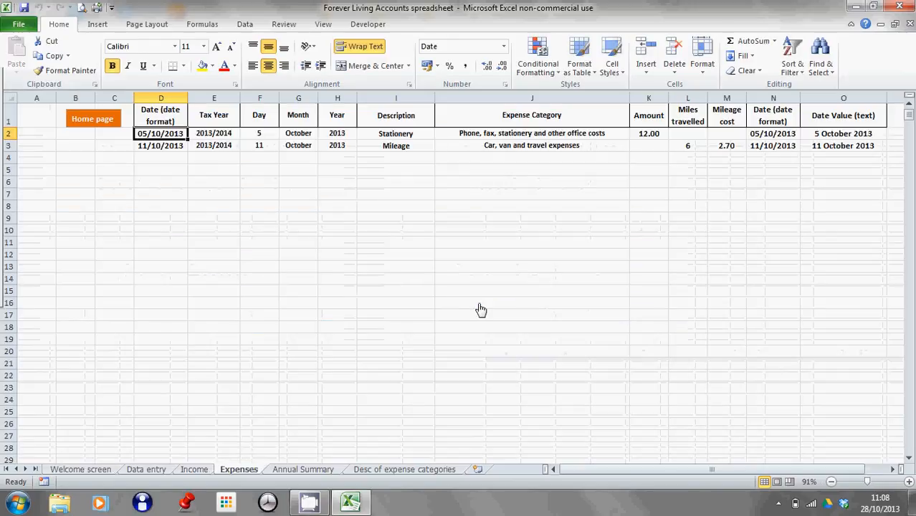